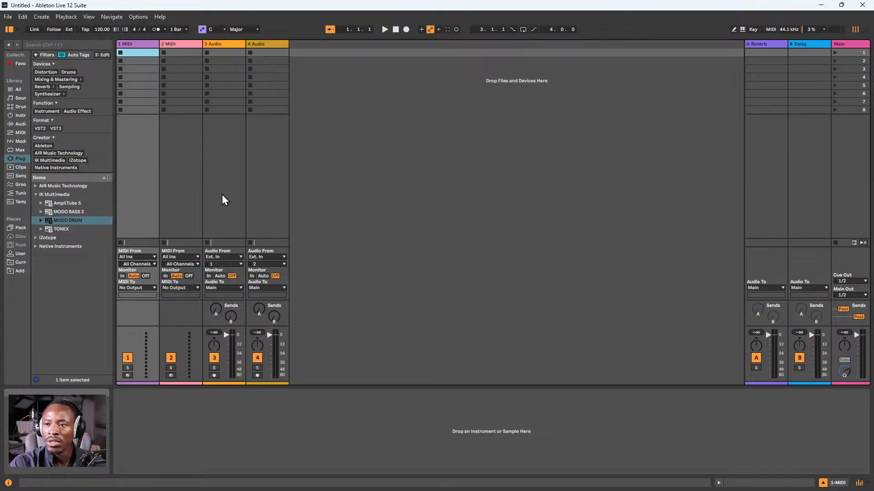
{"action": "left_click", "coordinate": [8, 17]}
{"action": "mouse_move", "coordinate": [66, 16]}
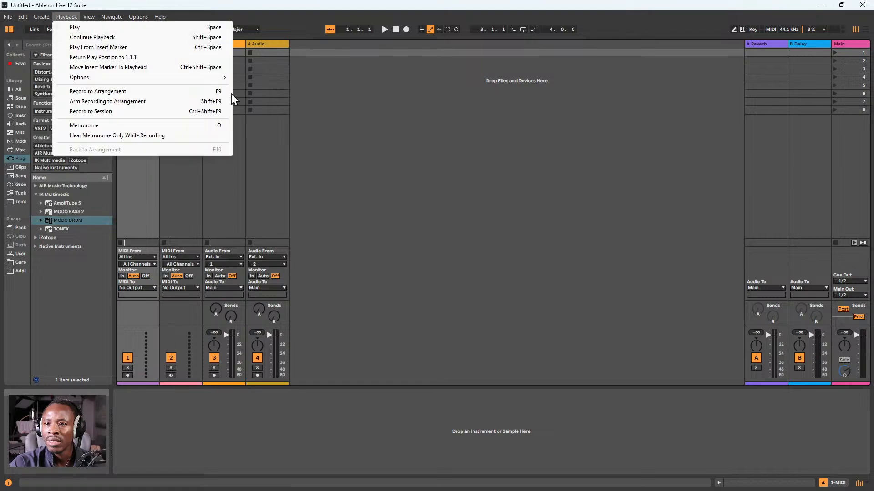
{"action": "left_click", "coordinate": [233, 45]}
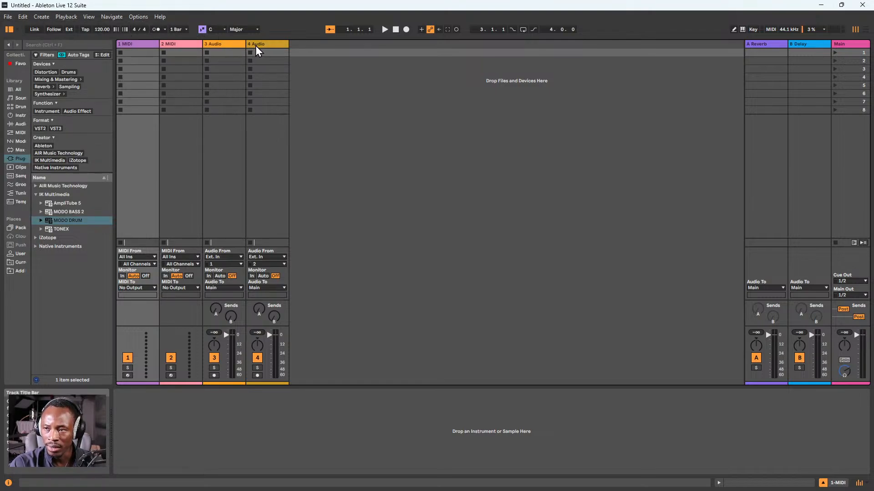
Delete the 2 MIDI track from the set
{"action": "left_click", "coordinate": [183, 44]}
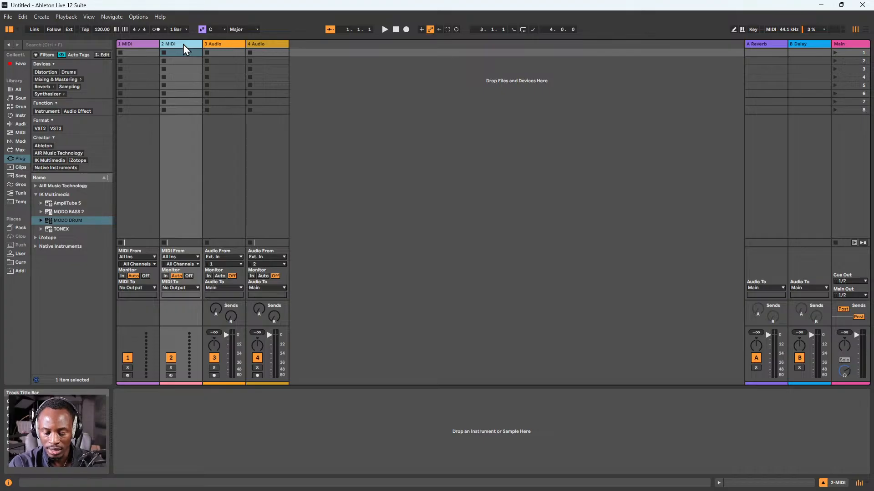
{"action": "key", "text": "Delete"}
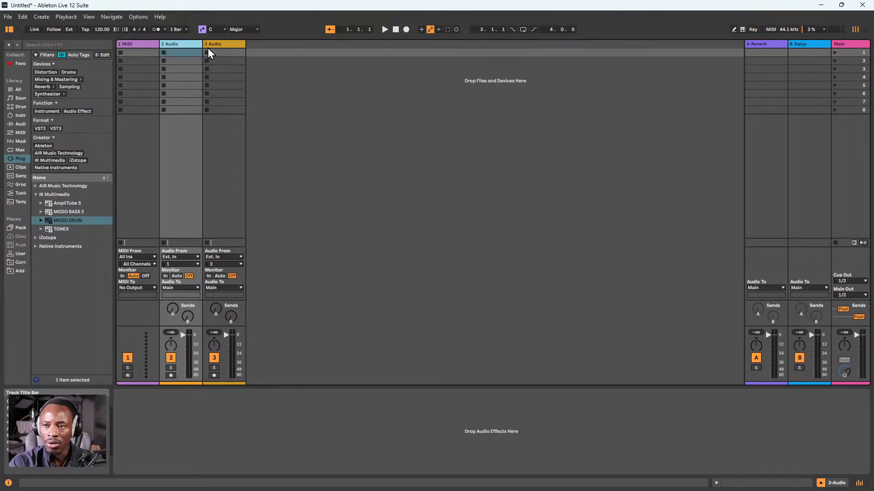
Widen the browser and load the IK Multimedia MODO DRUM plug-in onto the 1 MIDI track
{"action": "left_click", "coordinate": [136, 45]}
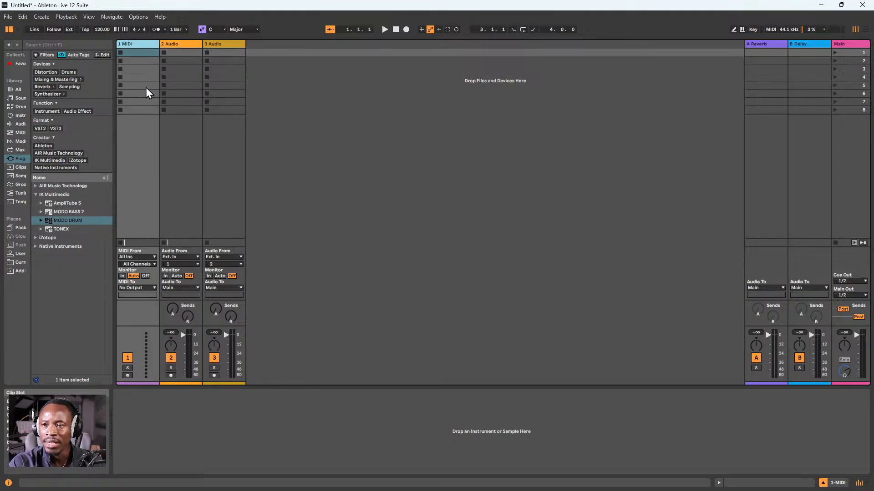
{"action": "left_click", "coordinate": [75, 221]}
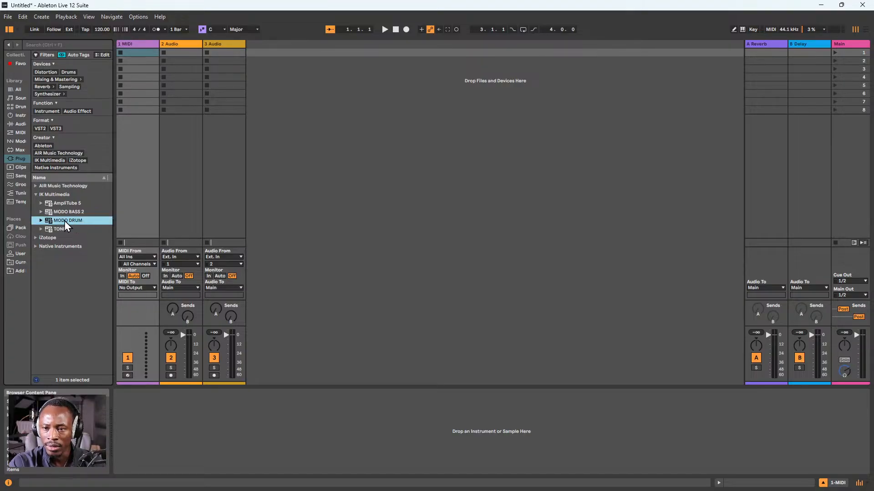
{"action": "left_click", "coordinate": [25, 159]}
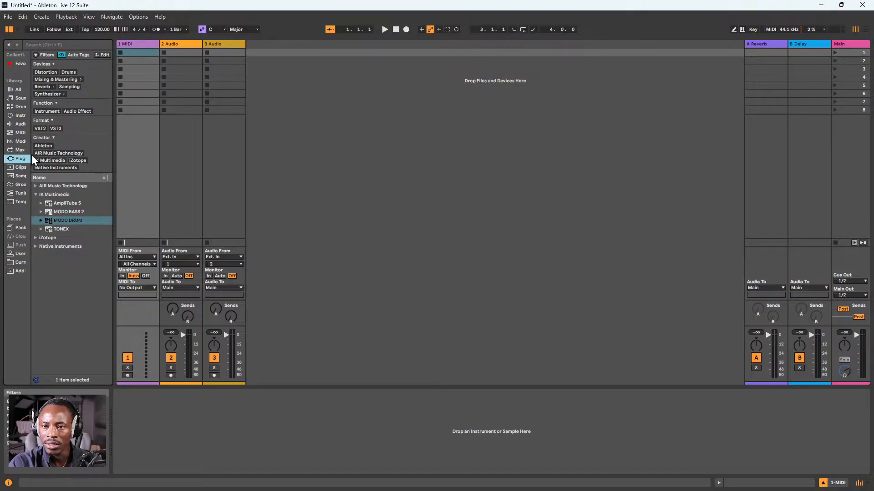
{"action": "left_click_drag", "start_coordinate": [114, 122], "coordinate": [139, 125]}
{"action": "left_click", "coordinate": [91, 222]}
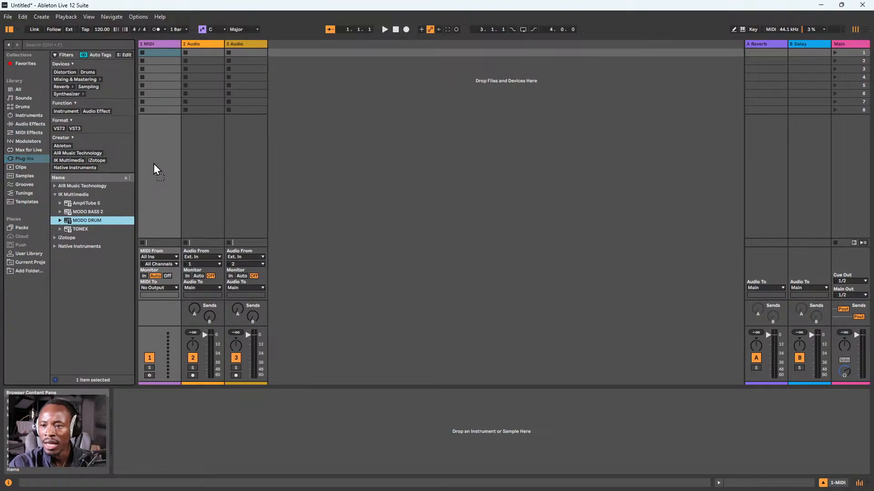
{"action": "left_click_drag", "start_coordinate": [154, 164], "coordinate": [154, 162]}
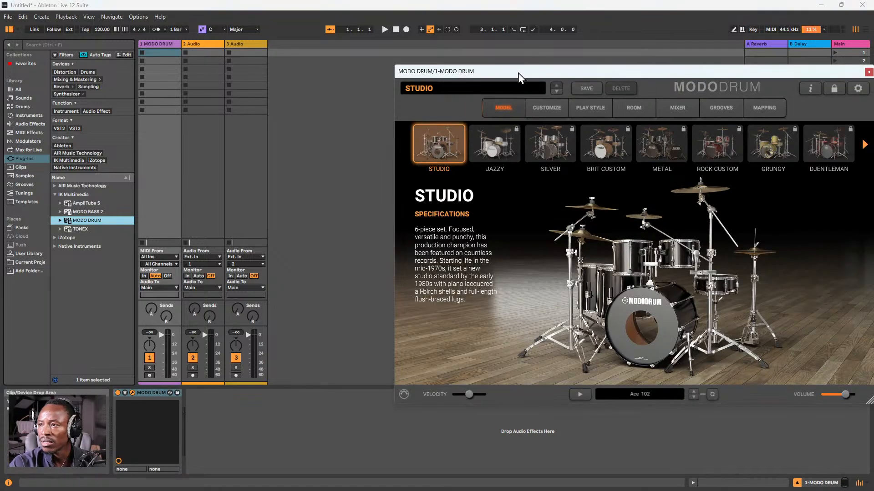
Raise the velocity in MODO DRUM and reposition the plug-in window over the session
{"action": "left_click_drag", "start_coordinate": [518, 73], "coordinate": [343, 60]}
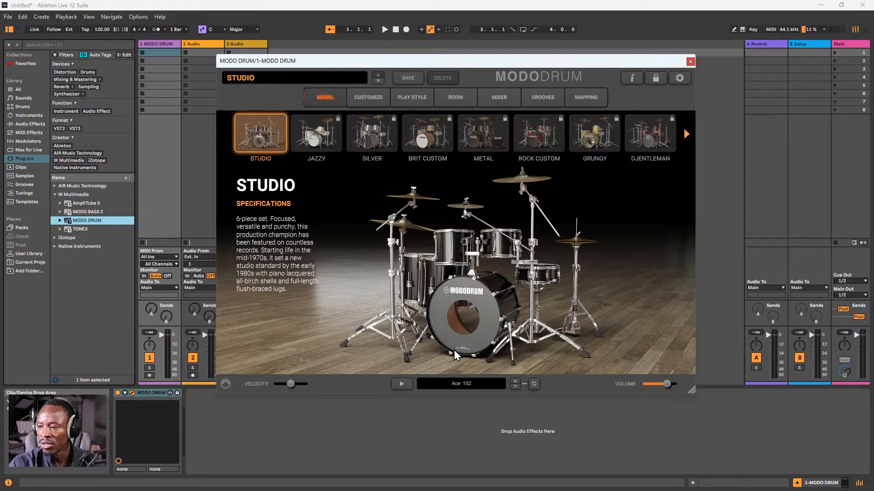
{"action": "left_click_drag", "start_coordinate": [291, 384], "coordinate": [306, 384]}
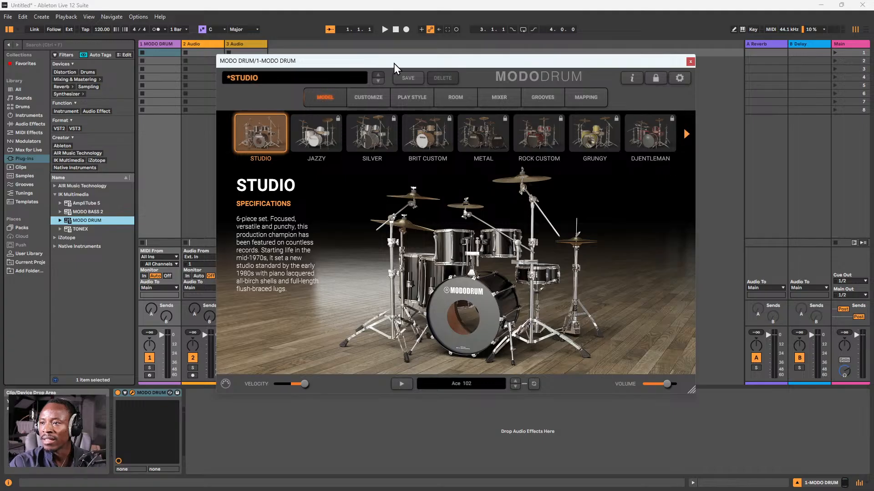
{"action": "left_click_drag", "start_coordinate": [394, 63], "coordinate": [404, 66]}
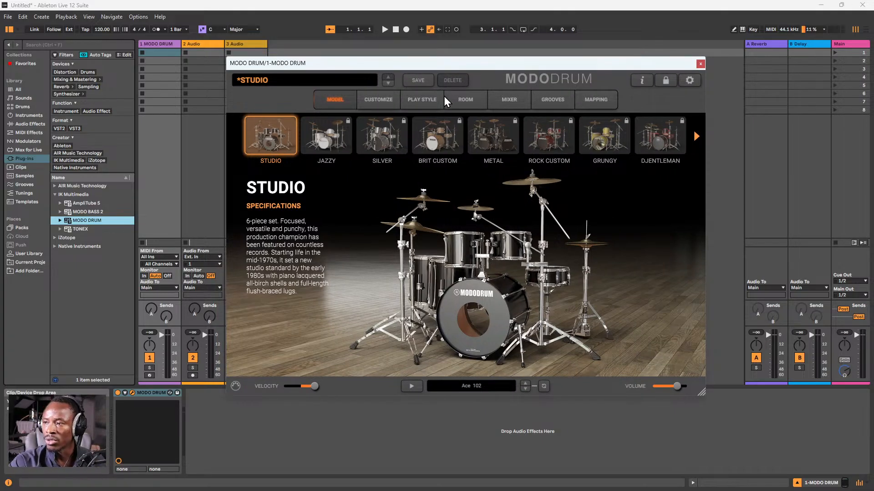
{"action": "mouse_move", "coordinate": [521, 65]}
{"action": "left_mouse_down"}
{"action": "mouse_move", "coordinate": [523, 74]}
{"action": "mouse_move", "coordinate": [519, 58]}
{"action": "left_mouse_up"}
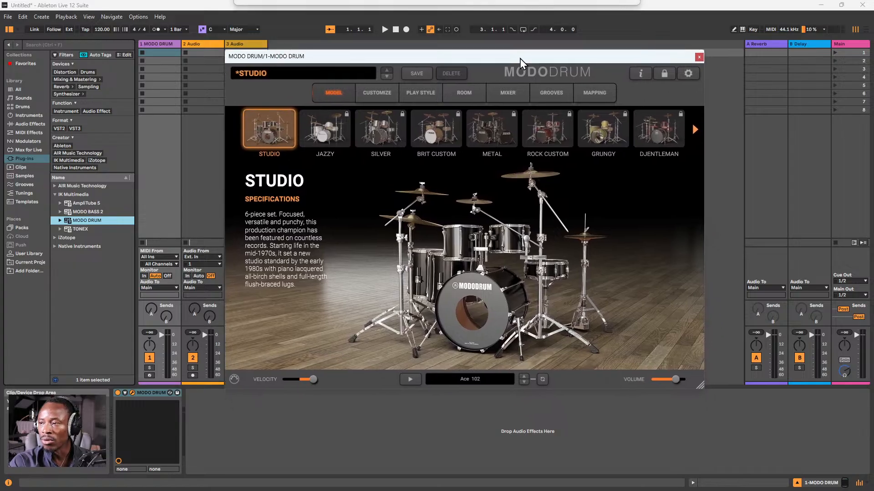
Show MODO DRUM's mixer and audition the kick, snare, Tom 2 and Tom 3
{"action": "left_click", "coordinate": [509, 95]}
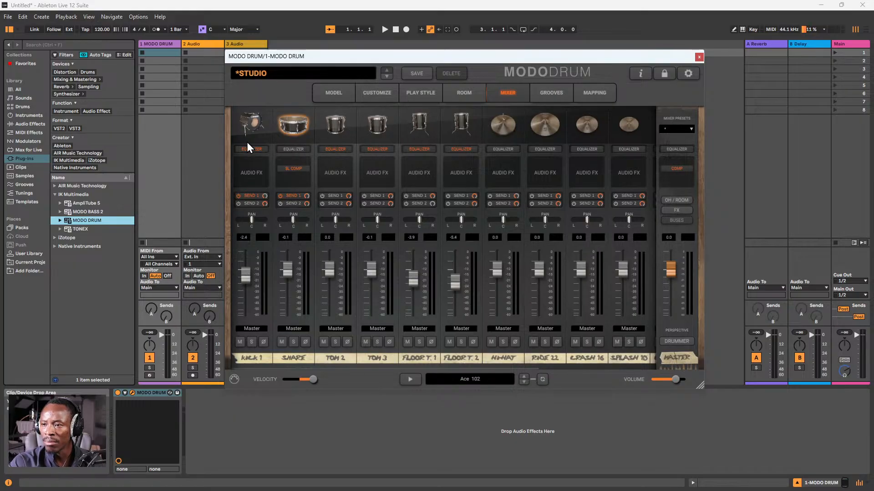
{"action": "left_click", "coordinate": [254, 123]}
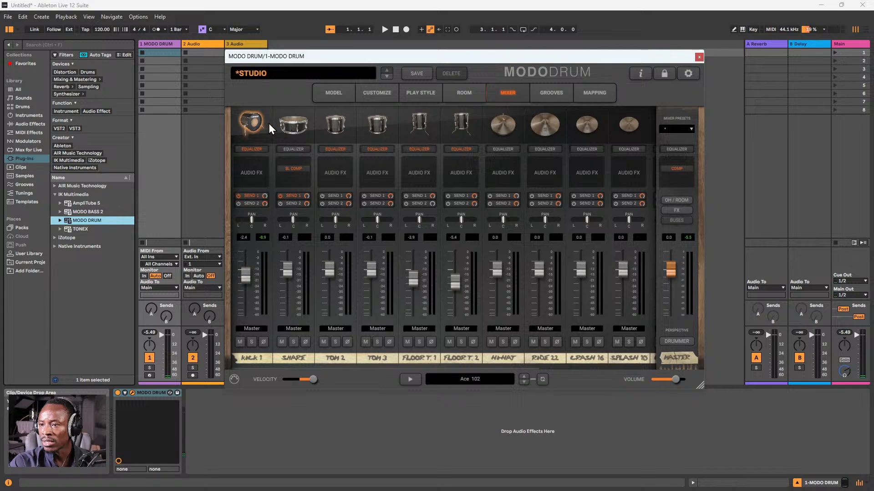
{"action": "left_click", "coordinate": [288, 124]}
{"action": "left_click", "coordinate": [339, 124]}
{"action": "left_click", "coordinate": [378, 124]}
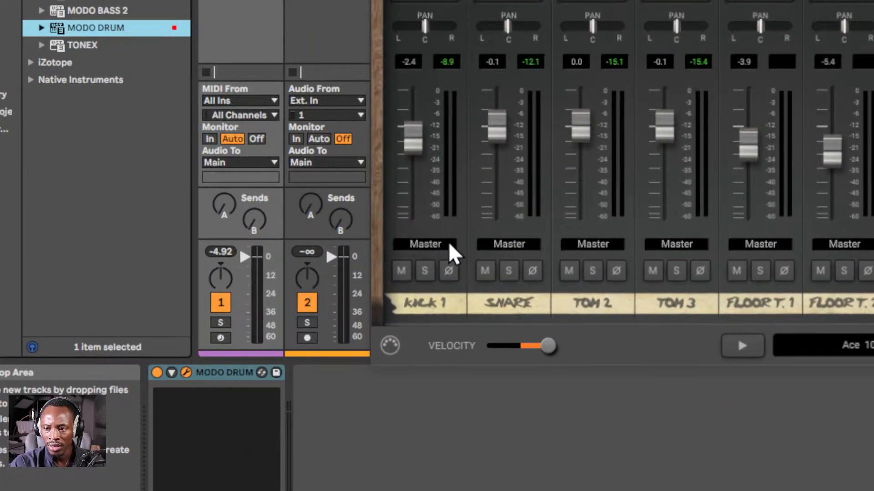
Route the Kick 1 output to DAW 3-4 and the Snare output to DAW 5-6, finishing with the plug-in window closed
{"action": "left_click", "coordinate": [449, 245]}
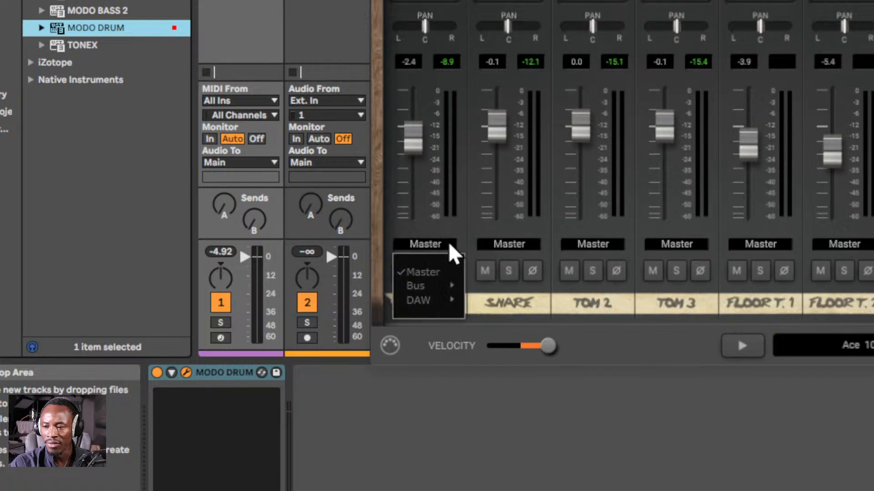
{"action": "mouse_move", "coordinate": [444, 300]}
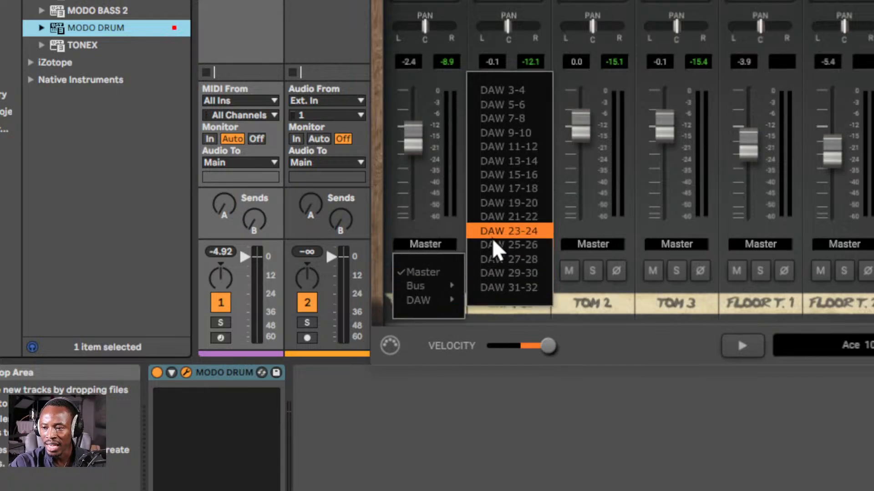
{"action": "left_click", "coordinate": [523, 91]}
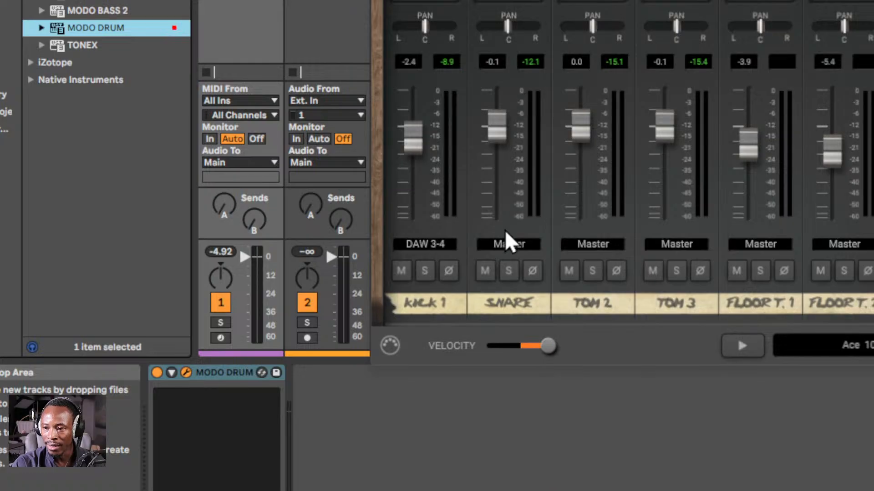
{"action": "left_click", "coordinate": [501, 244]}
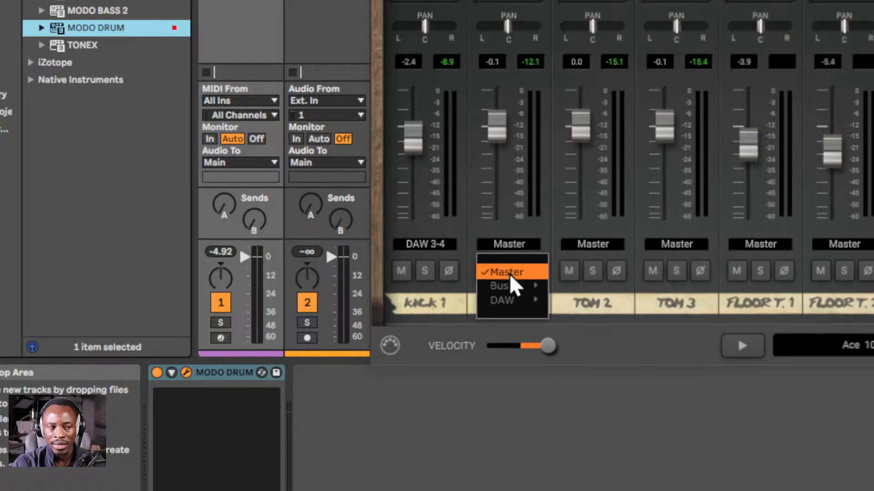
{"action": "mouse_move", "coordinate": [522, 301]}
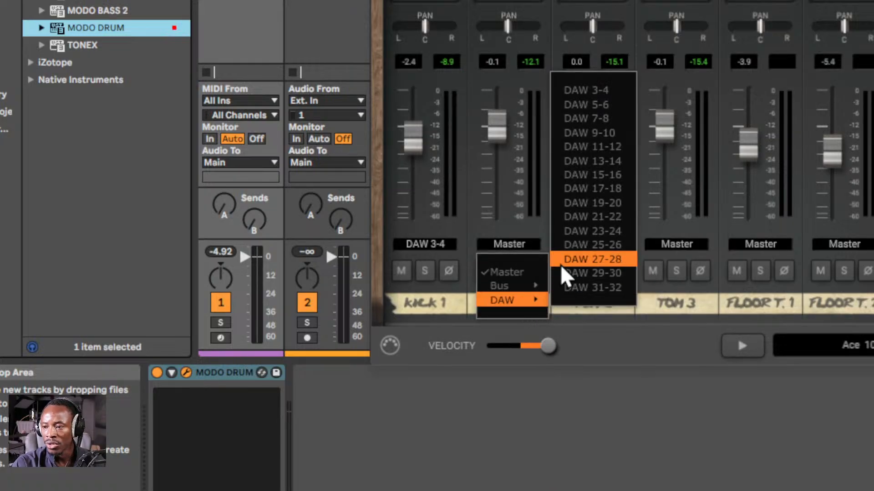
{"action": "left_click", "coordinate": [594, 107]}
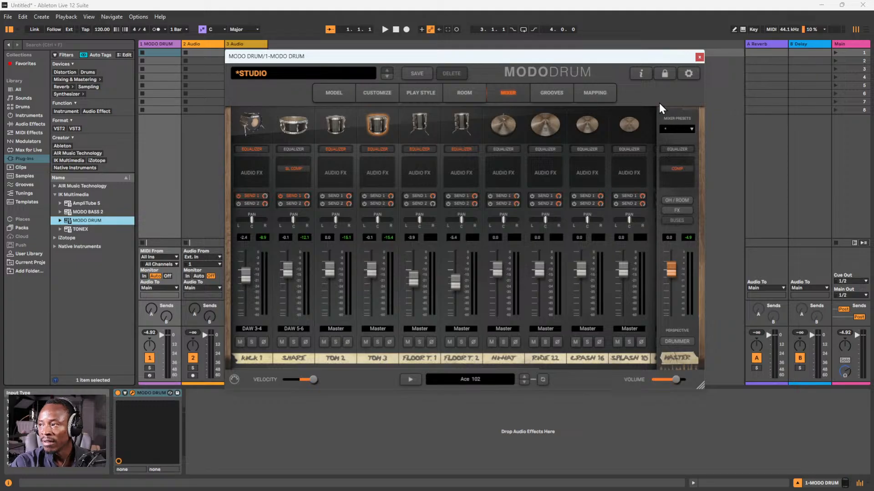
{"action": "left_click", "coordinate": [699, 57]}
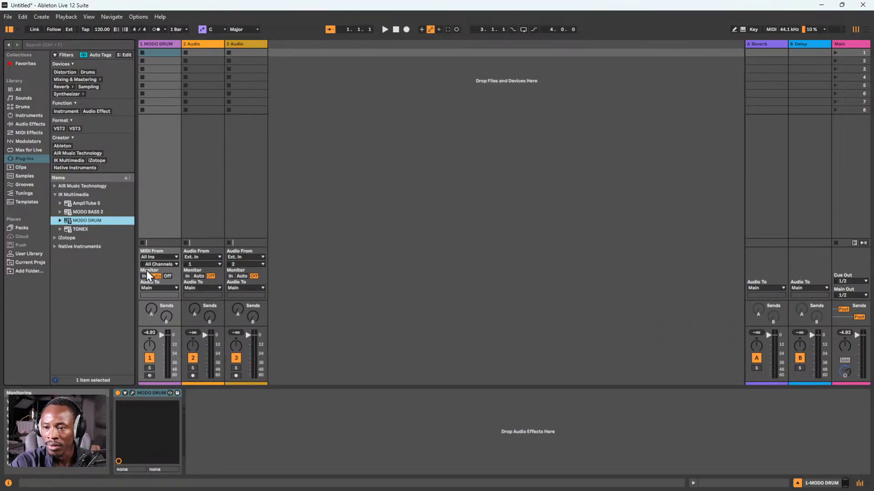
Set the MODO DRUM track's monitoring to In and its MIDI input to CASIO USB-MIDI
{"action": "left_click", "coordinate": [157, 172]}
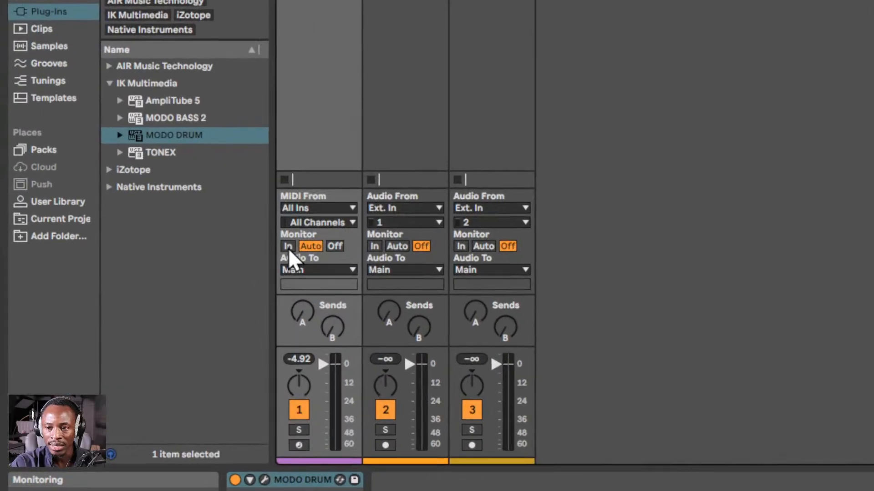
{"action": "left_click", "coordinate": [144, 276]}
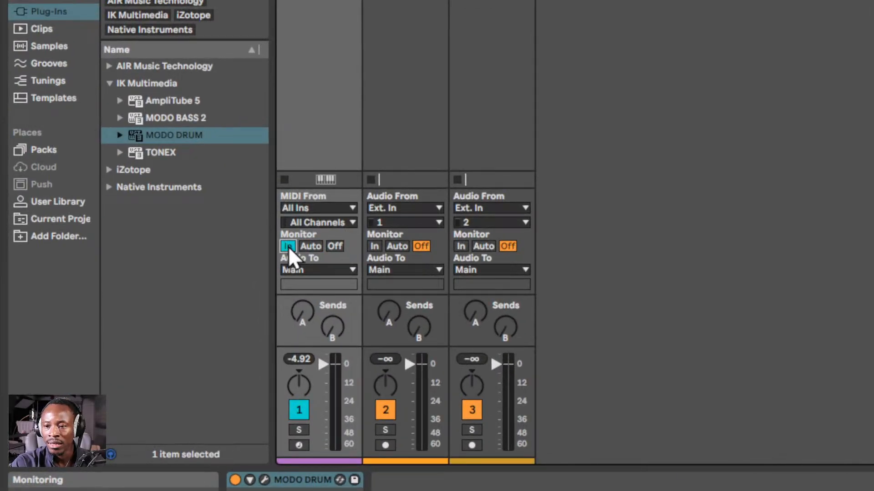
{"action": "left_click", "coordinate": [318, 209]}
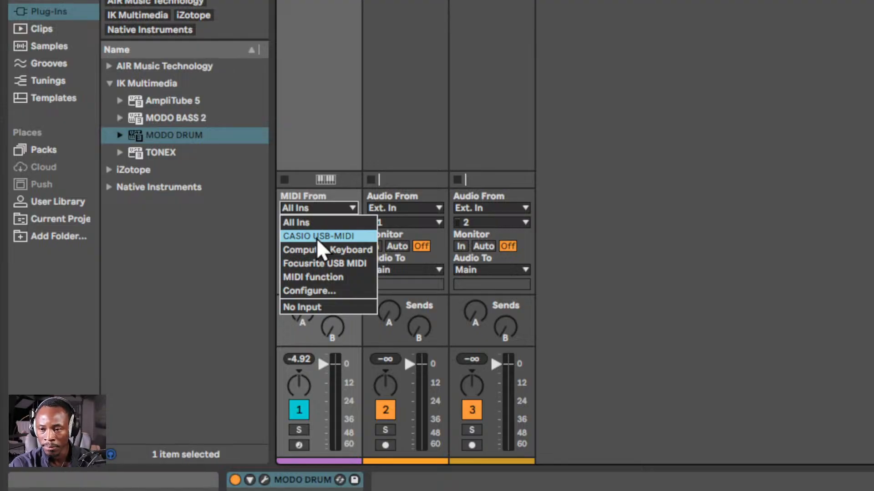
{"action": "left_click", "coordinate": [318, 236]}
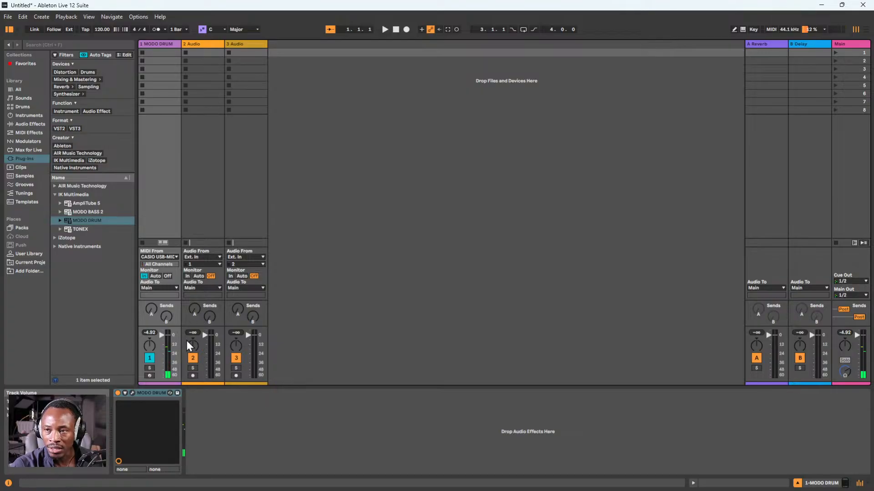
{"action": "left_click", "coordinate": [216, 205]}
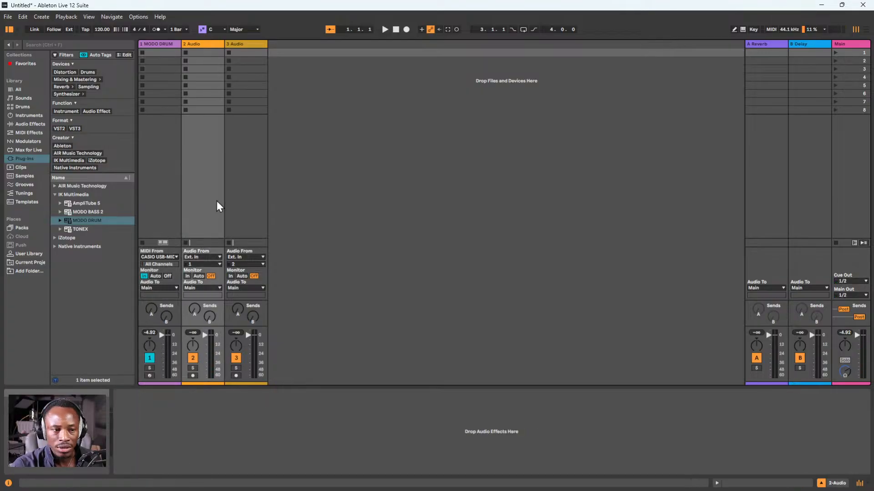
{"action": "left_click", "coordinate": [237, 196]}
{"action": "left_click", "coordinate": [216, 196]}
{"action": "left_click", "coordinate": [240, 195]}
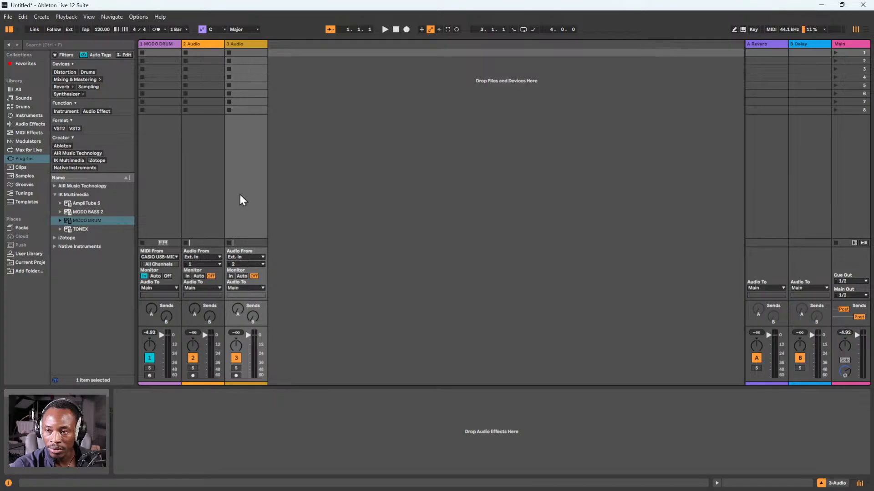
{"action": "left_click", "coordinate": [214, 154]}
{"action": "left_click", "coordinate": [241, 158]}
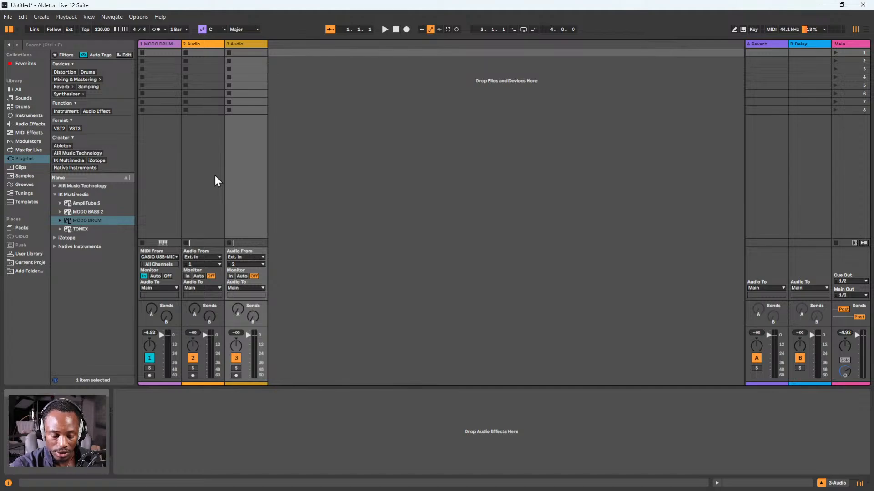
{"action": "left_click", "coordinate": [198, 45]}
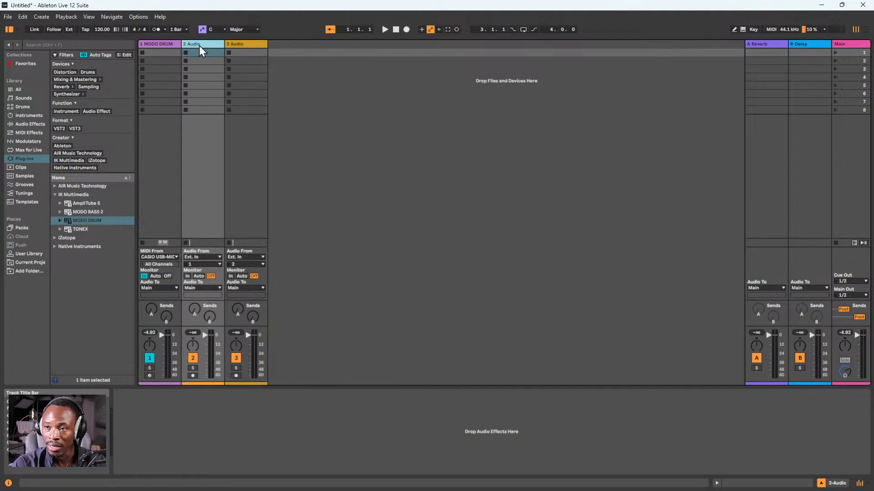
{"action": "left_click", "coordinate": [243, 45]}
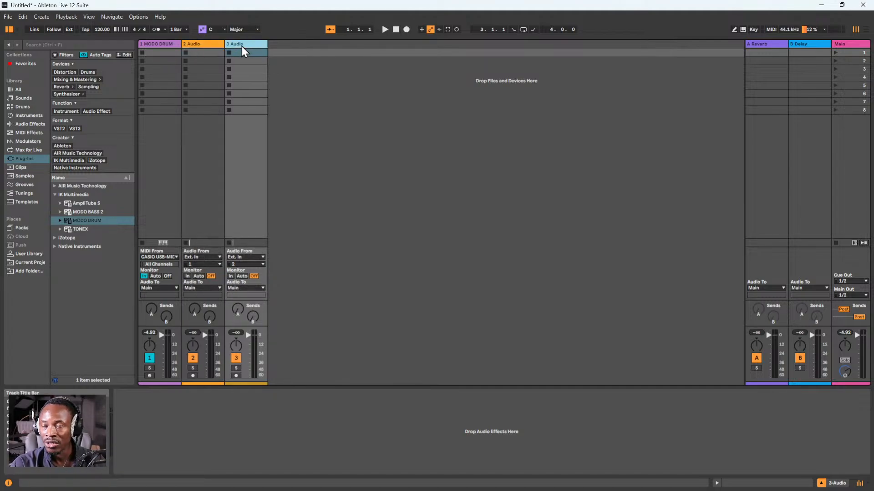
Insert a new MIDI track and a new audio track after the 2 Audio track
{"action": "left_click", "coordinate": [202, 45]}
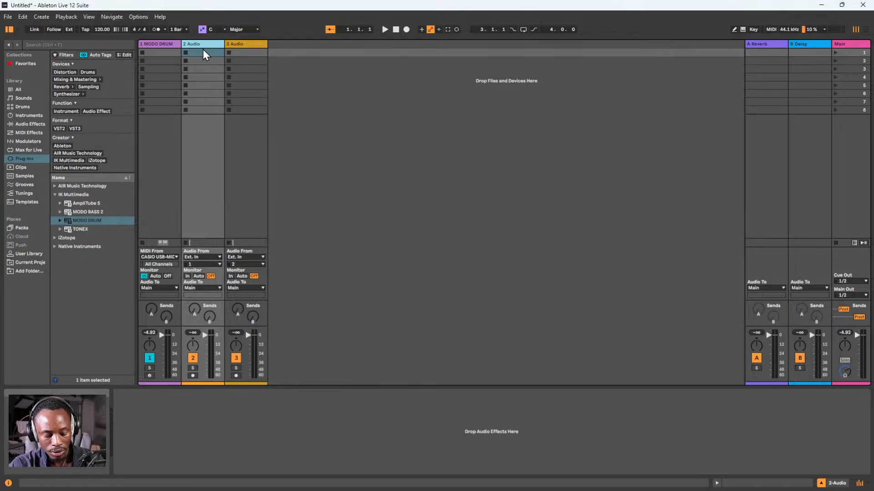
{"action": "key", "text": "ctrl+shift+t"}
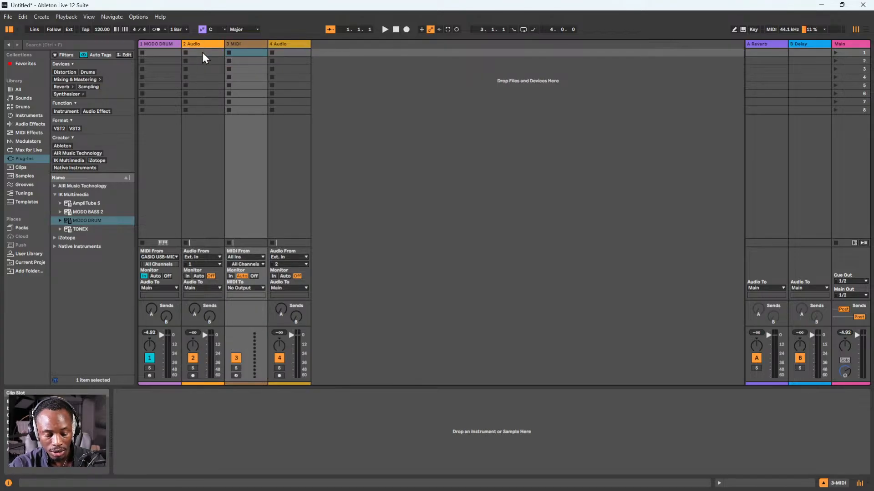
{"action": "key", "text": "ctrl+t"}
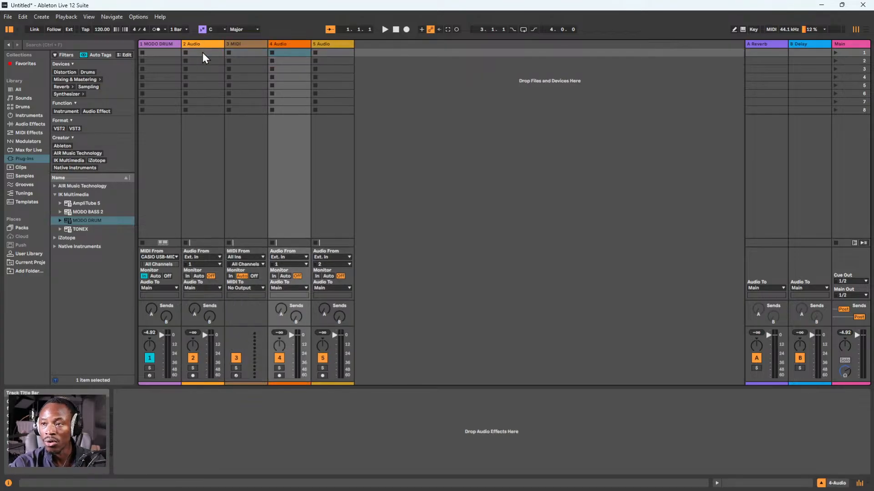
Delete the 3 MIDI track from the set
{"action": "left_click", "coordinate": [241, 45]}
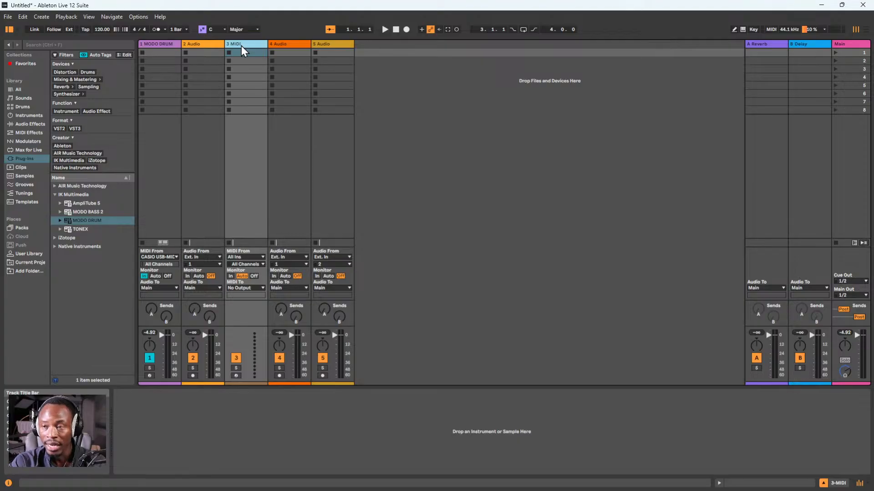
{"action": "key", "text": "Delete"}
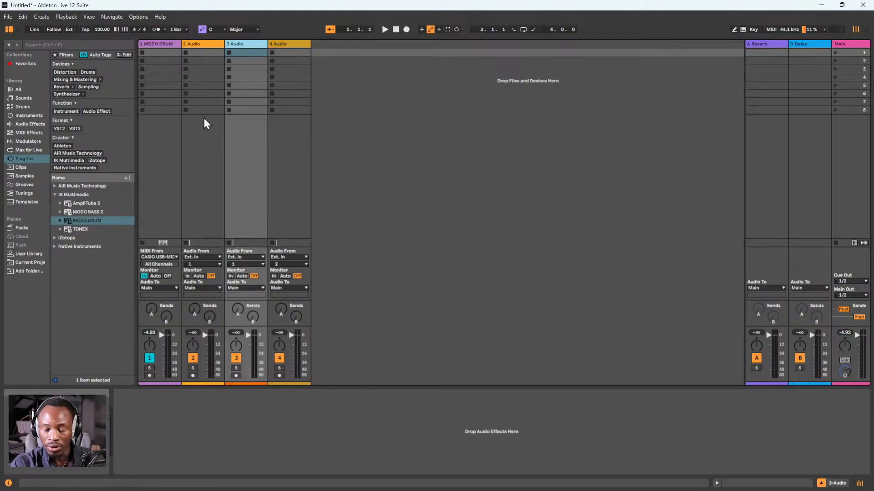
Rename the 2 Audio track as Kick and the 3 Audio track as Snare
{"action": "left_click", "coordinate": [206, 44]}
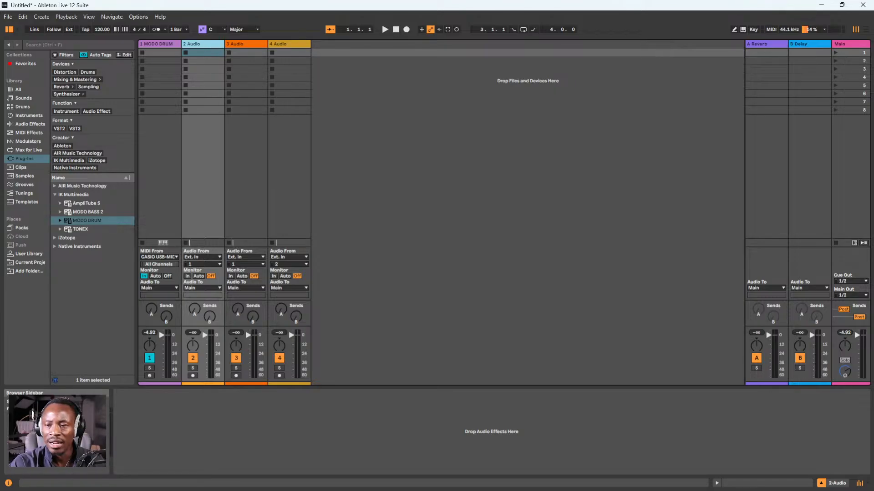
{"action": "right_click", "coordinate": [203, 45]}
{"action": "left_click", "coordinate": [237, 79]}
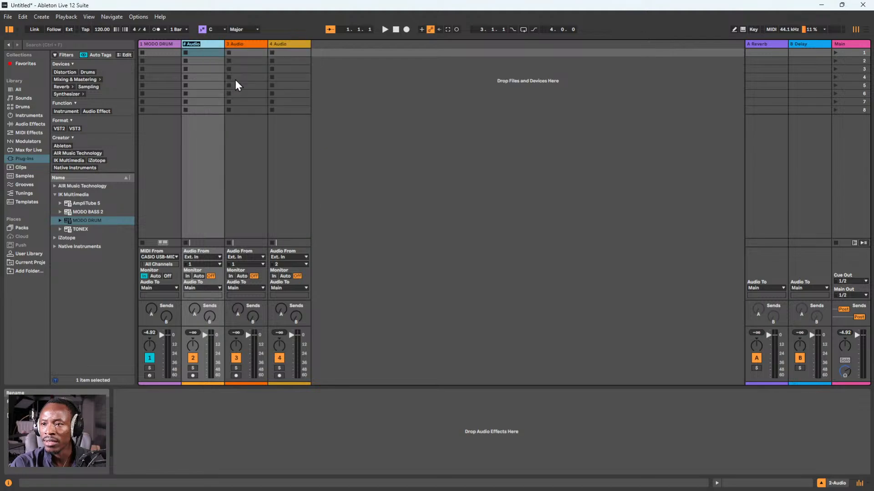
{"action": "type", "text": "Kick"}
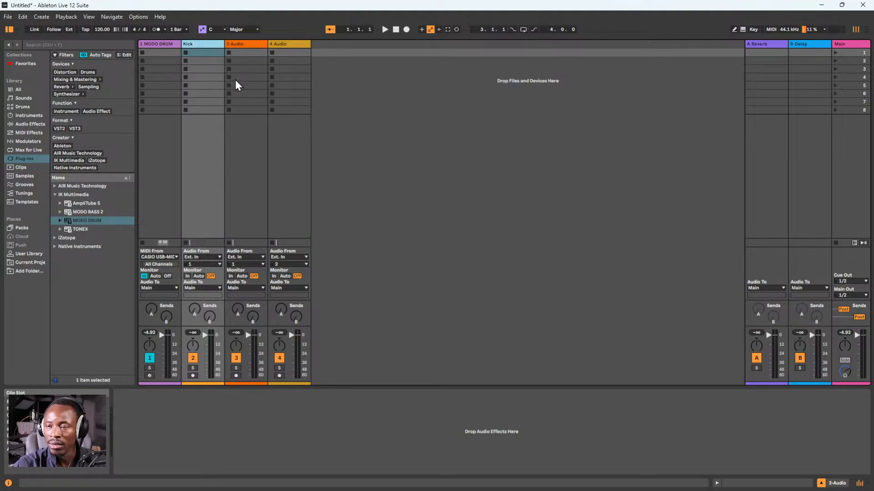
{"action": "right_click", "coordinate": [255, 44]}
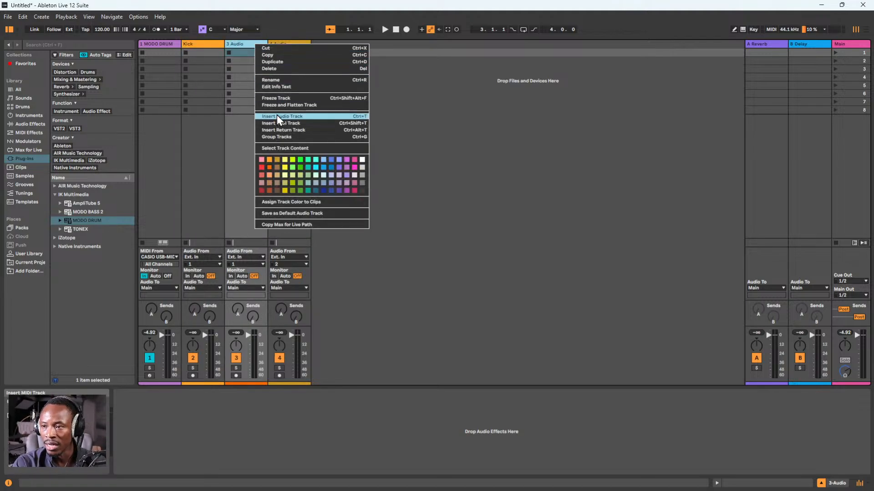
{"action": "left_click", "coordinate": [282, 81]}
{"action": "type", "text": "Snare"}
{"action": "key", "text": "Return"}
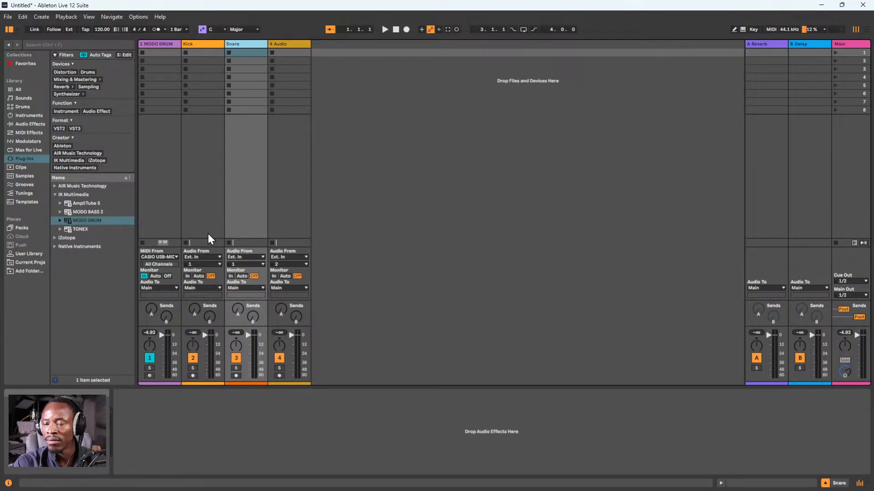
Set the Kick track's audio input to 1-MODO DRUM with Output 3-4-MODO DRUM as its source channel, and set its monitoring to In
{"action": "left_click", "coordinate": [205, 258]}
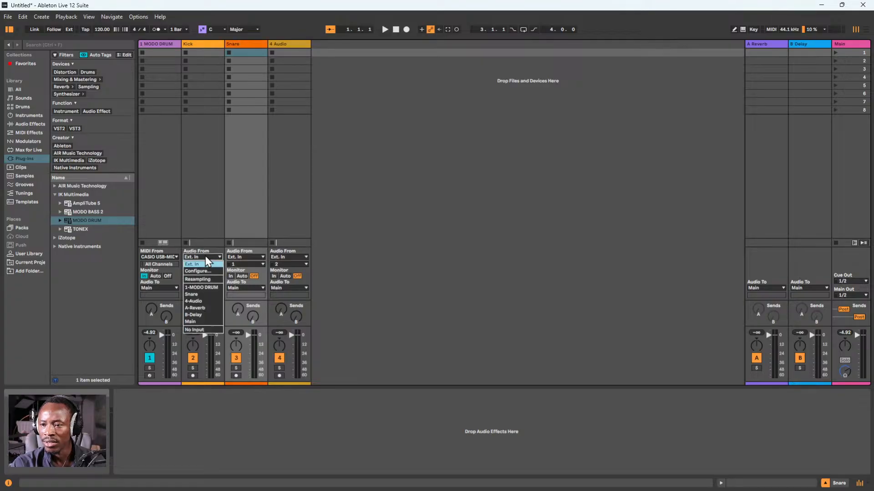
{"action": "left_click", "coordinate": [206, 260]}
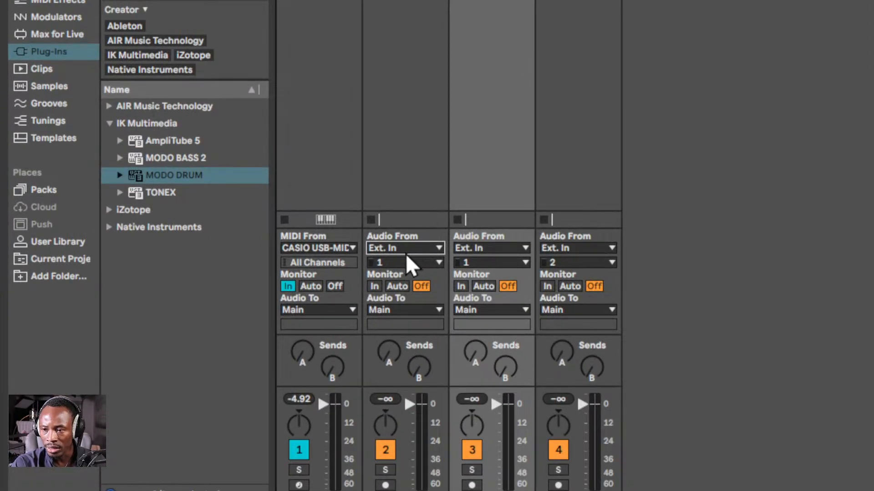
{"action": "left_click", "coordinate": [423, 127]}
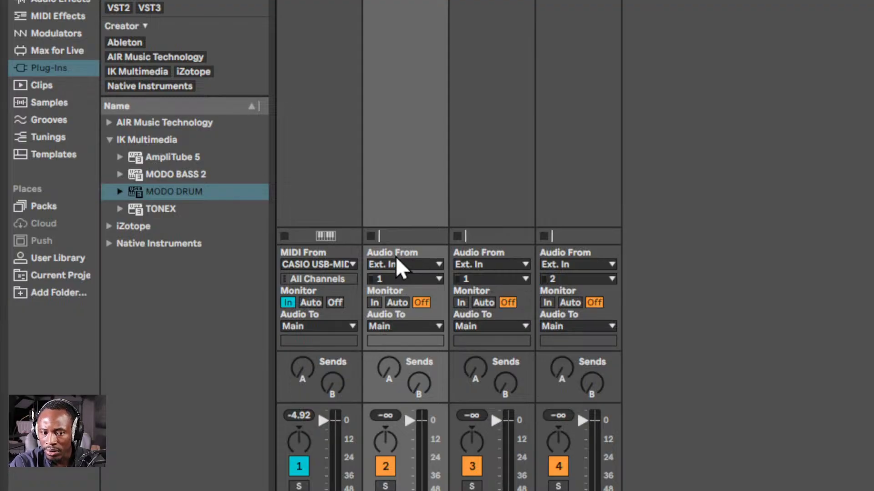
{"action": "left_click", "coordinate": [396, 260]}
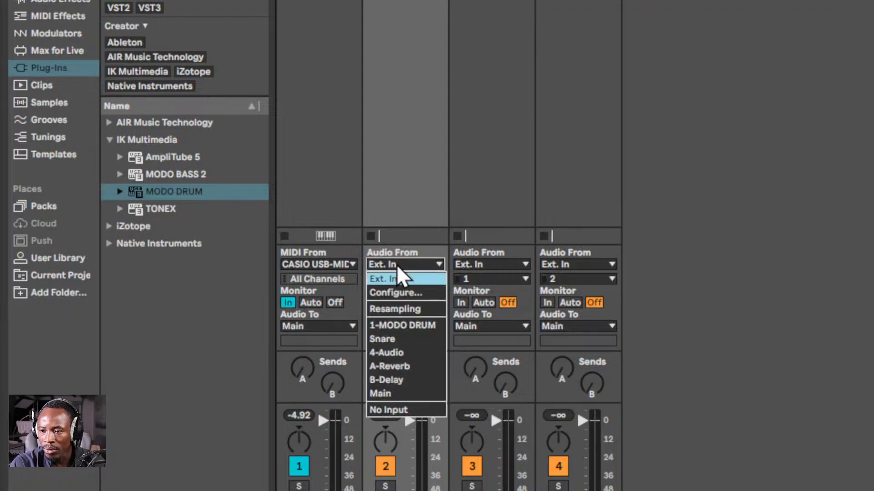
{"action": "left_click", "coordinate": [402, 326]}
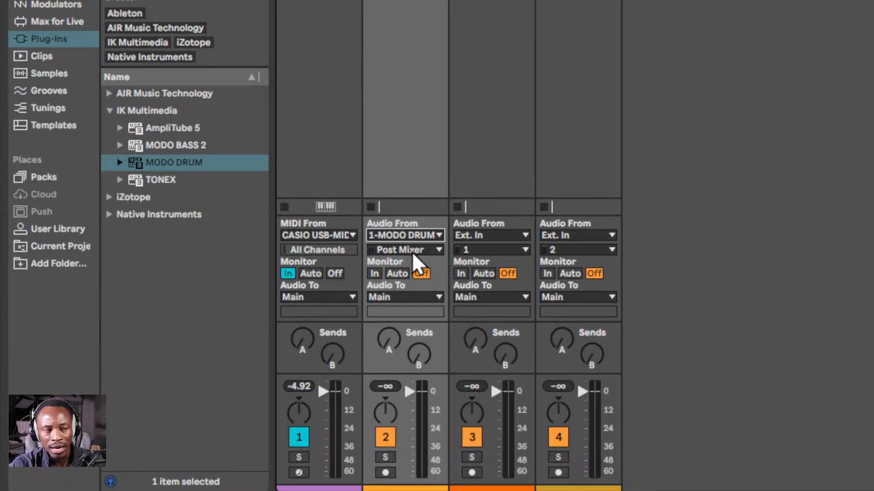
{"action": "left_click", "coordinate": [412, 251]}
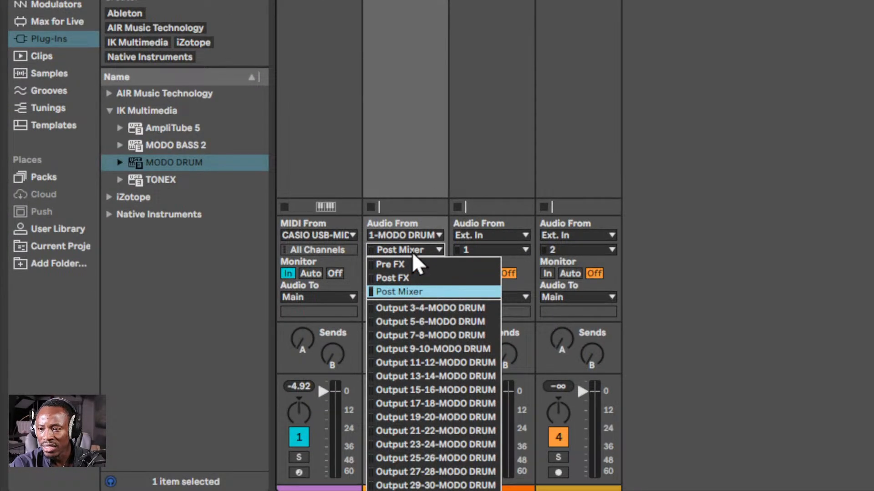
{"action": "left_click", "coordinate": [416, 308]}
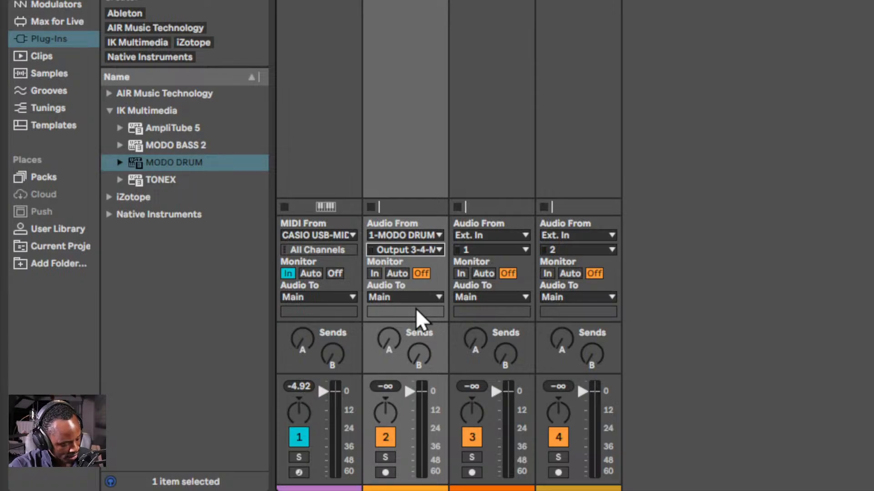
{"action": "left_click", "coordinate": [380, 275]}
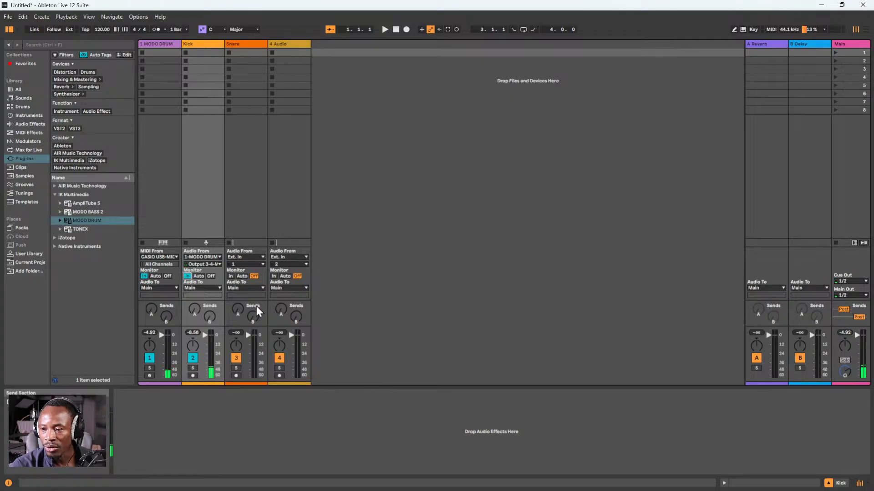
Feed the Snare track from 1-MODO DRUM using Output 5-6-MODO DRUM, and set its monitoring to In
{"action": "left_click", "coordinate": [244, 258]}
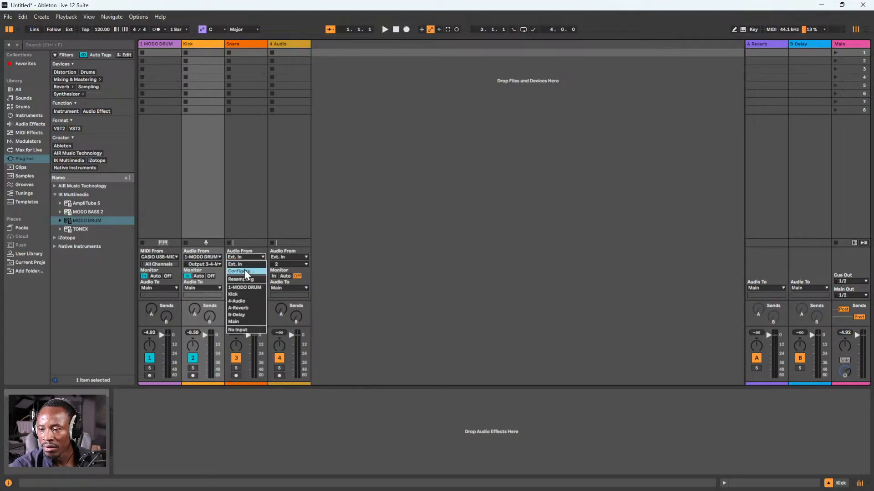
{"action": "left_click", "coordinate": [242, 288]}
{"action": "left_click", "coordinate": [251, 265]}
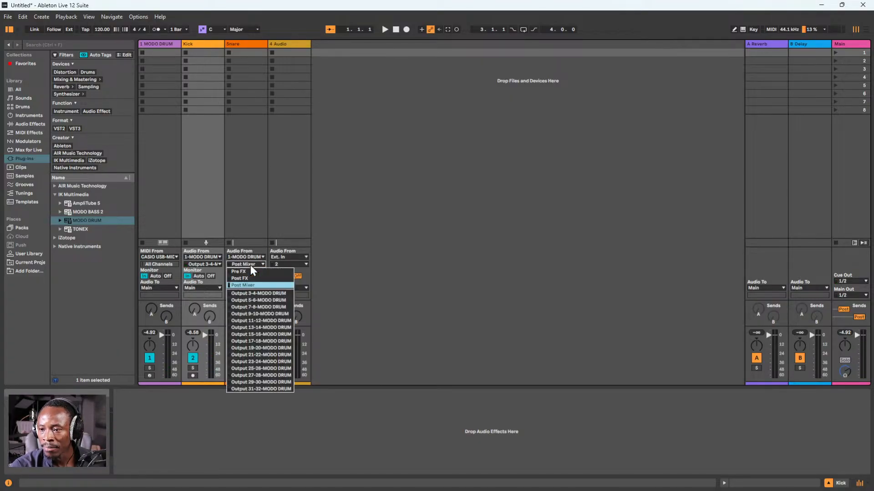
{"action": "left_click", "coordinate": [252, 299]}
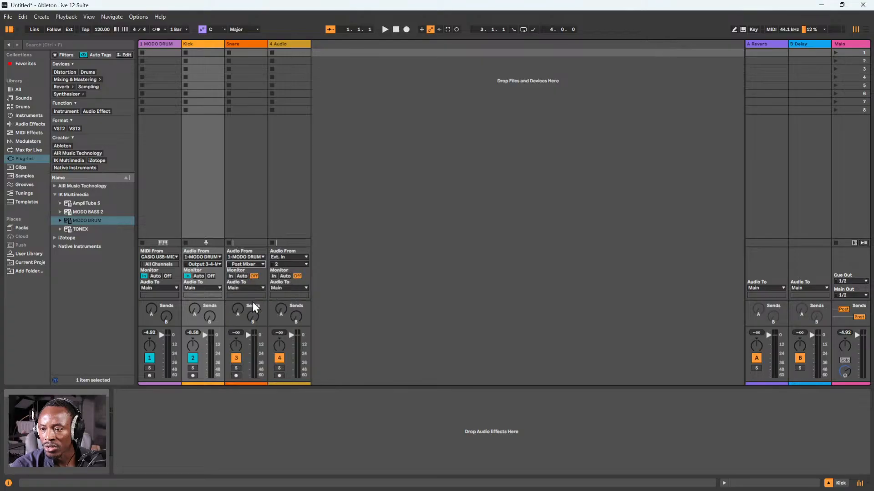
{"action": "left_click", "coordinate": [231, 277]}
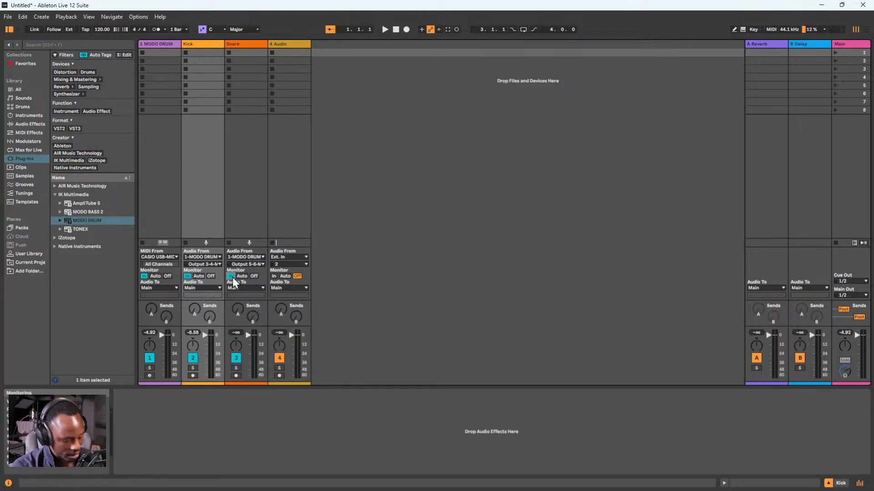